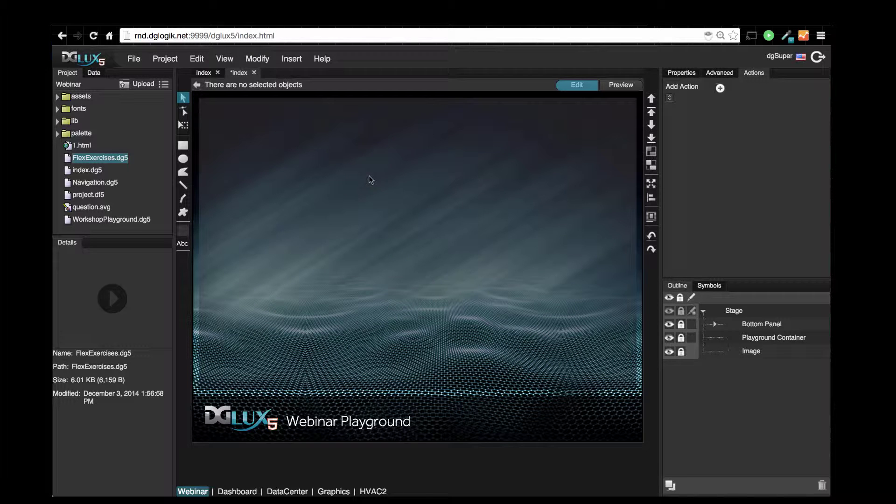
Insert a Google Map component on the stage and drag it taller and wider
{"action": "right_click", "coordinate": [373, 159]}
{"action": "mouse_move", "coordinate": [547, 180]}
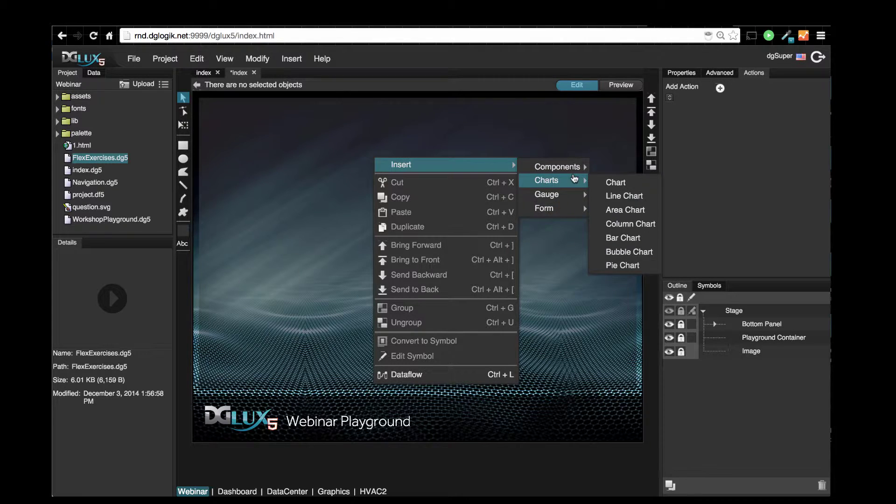
{"action": "left_click", "coordinate": [626, 224]}
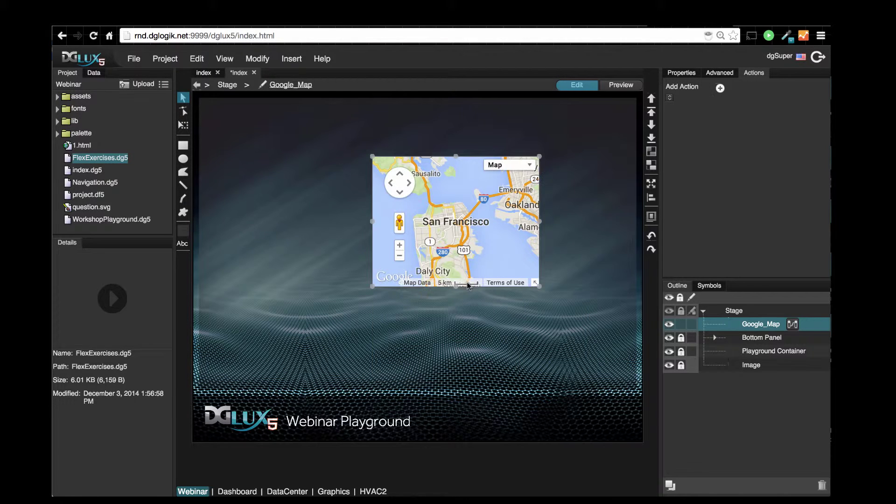
{"action": "left_click_drag", "start_coordinate": [455, 285], "coordinate": [472, 374]}
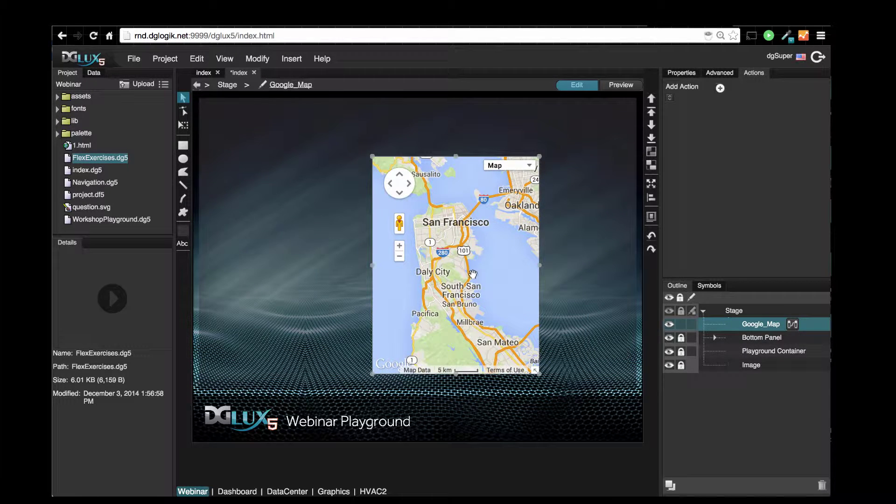
{"action": "left_click_drag", "start_coordinate": [473, 275], "coordinate": [478, 249]}
{"action": "left_click_drag", "start_coordinate": [544, 239], "coordinate": [593, 239]}
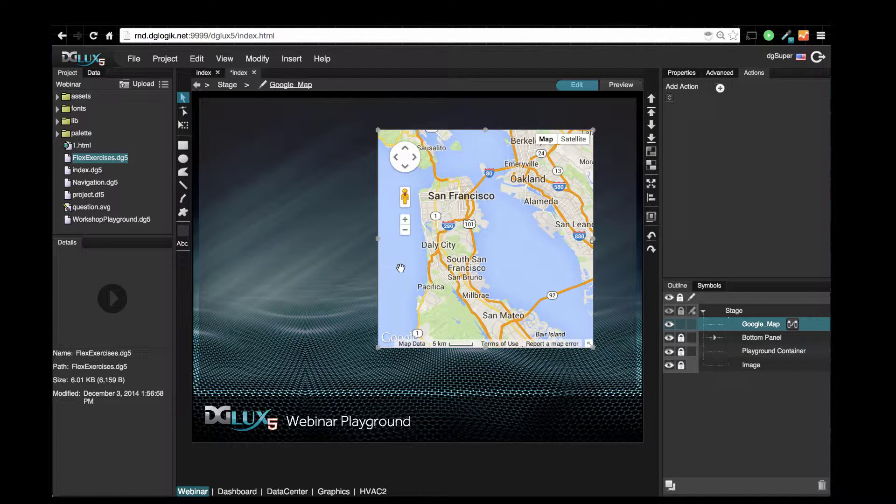
Check the map table's four cities and coordinates in the dataflow, then close the dataflow
{"action": "left_click", "coordinate": [793, 324]}
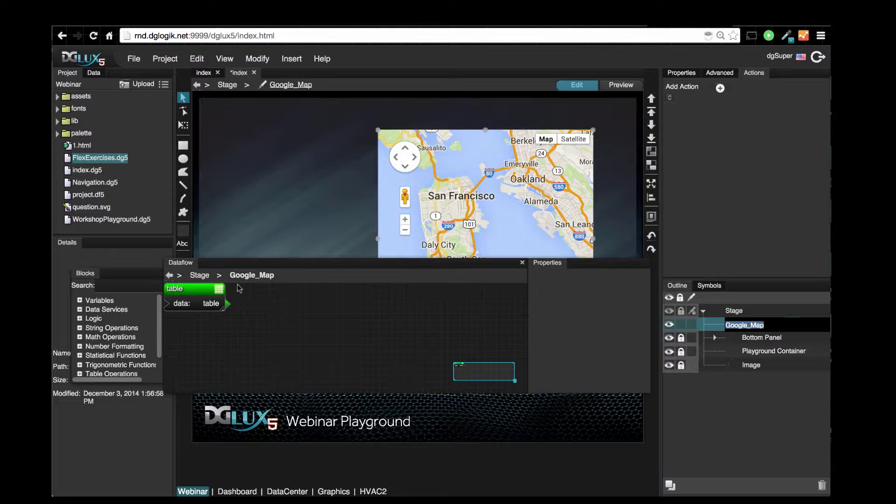
{"action": "left_click", "coordinate": [200, 292]}
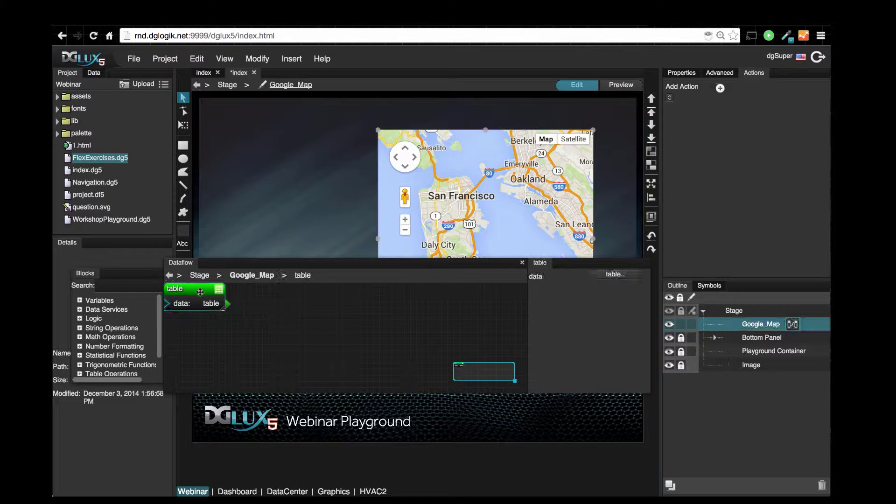
{"action": "left_click", "coordinate": [606, 275]}
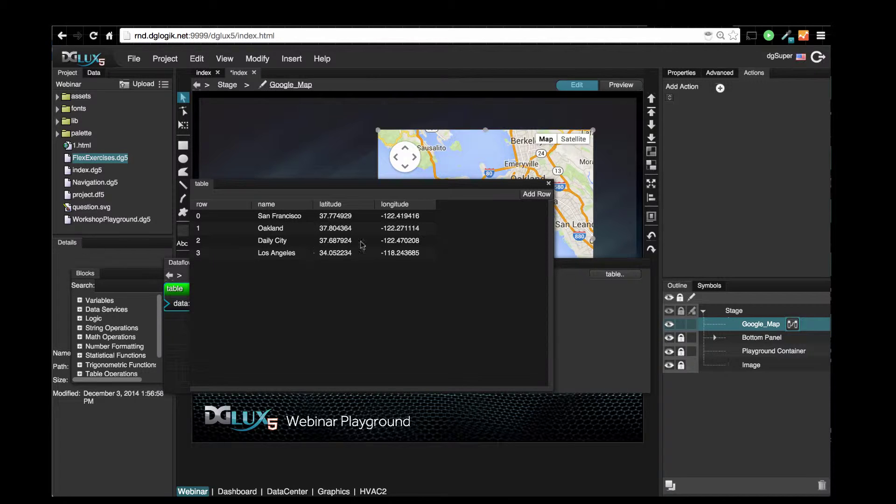
{"action": "left_click", "coordinate": [549, 184]}
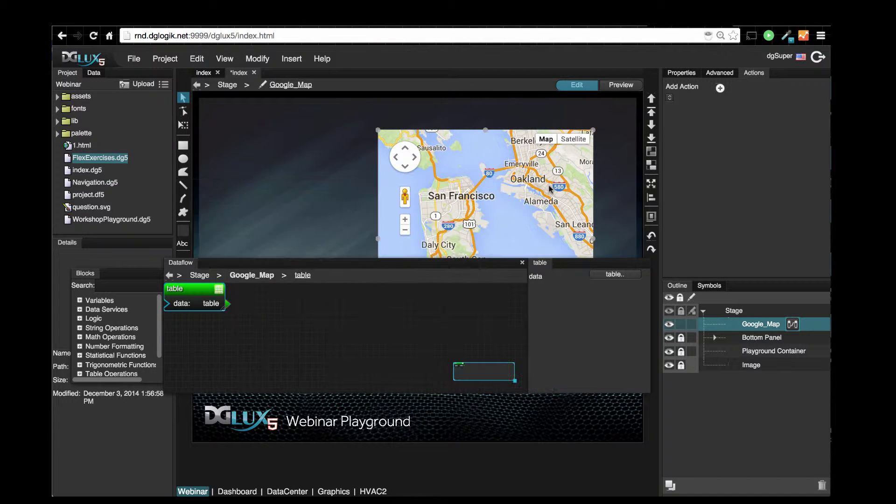
{"action": "left_click", "coordinate": [522, 263]}
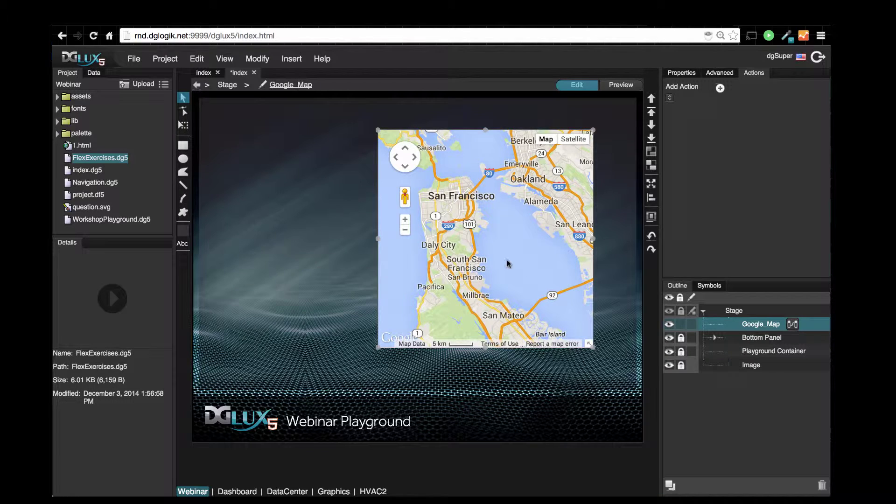
Add an enlarged Text component labelled 'Download' beside the map
{"action": "right_click", "coordinate": [271, 208]}
{"action": "left_click", "coordinate": [510, 217]}
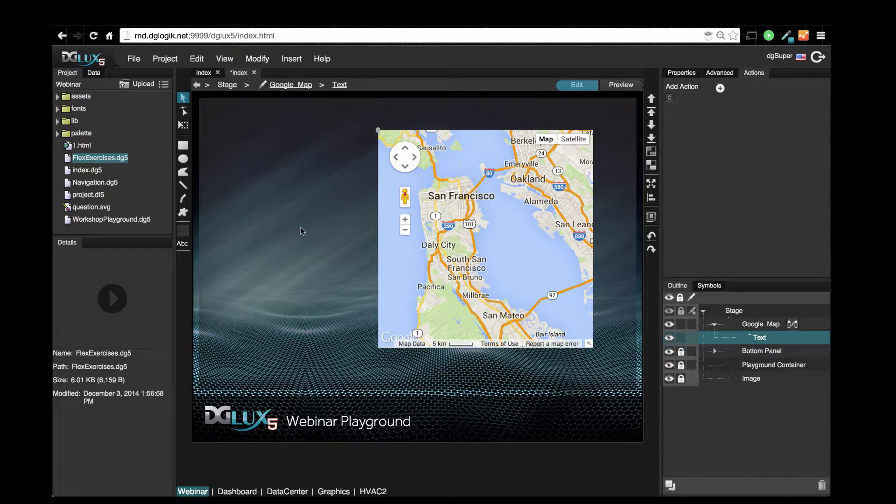
{"action": "left_click_drag", "start_coordinate": [275, 215], "coordinate": [317, 230]}
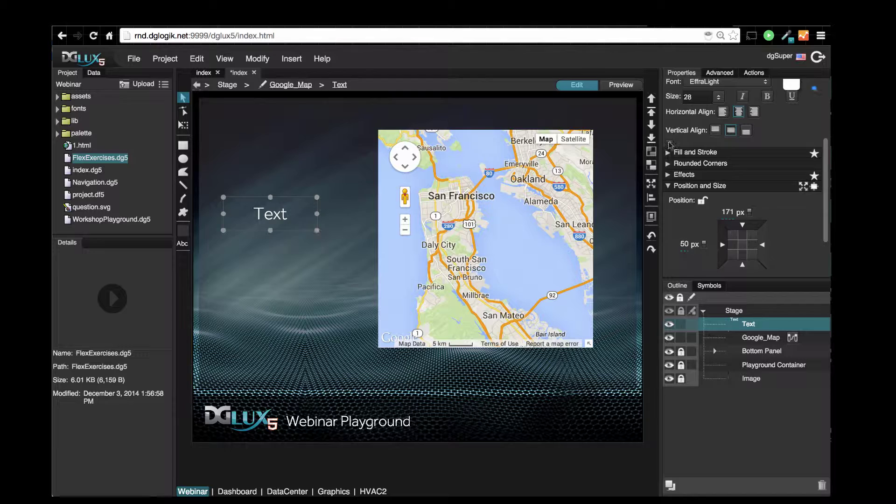
{"action": "scroll", "coordinate": [732, 153], "scroll_direction": "up", "scroll_amount": 3}
{"action": "type", "text": "Download"}
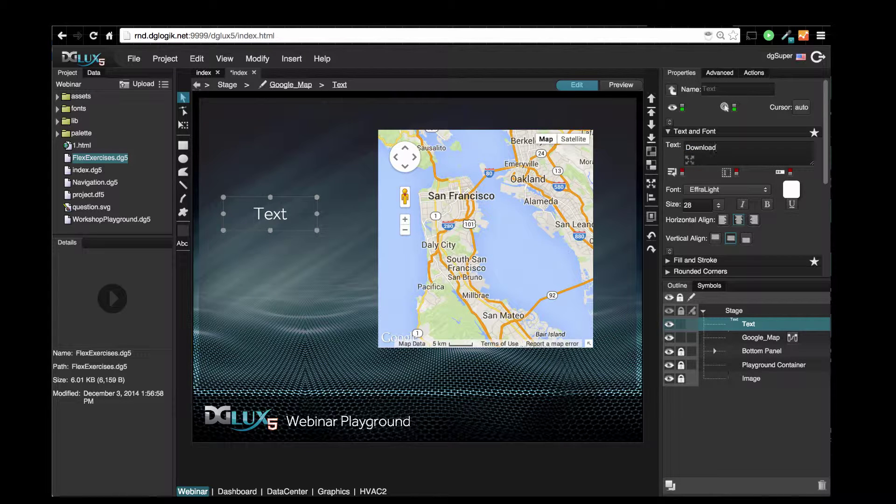
{"action": "key", "text": "Return"}
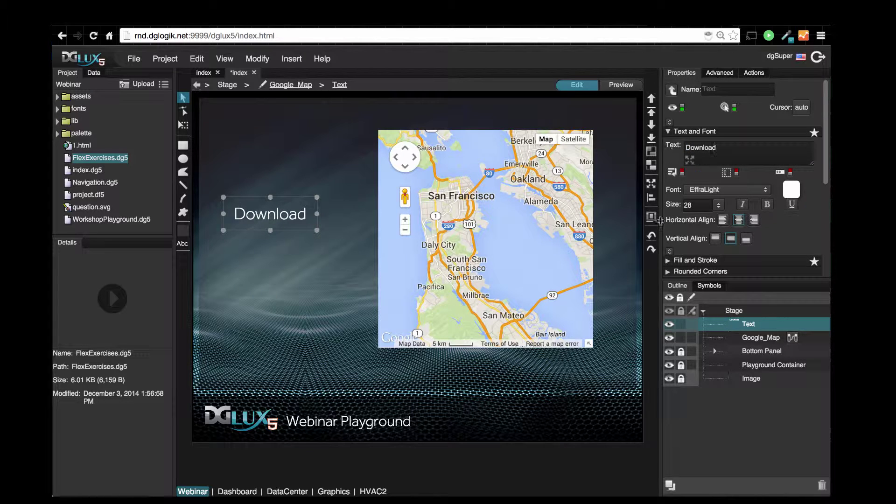
Give the Download label a solid dark grey (#333333) fill
{"action": "left_click", "coordinate": [700, 260]}
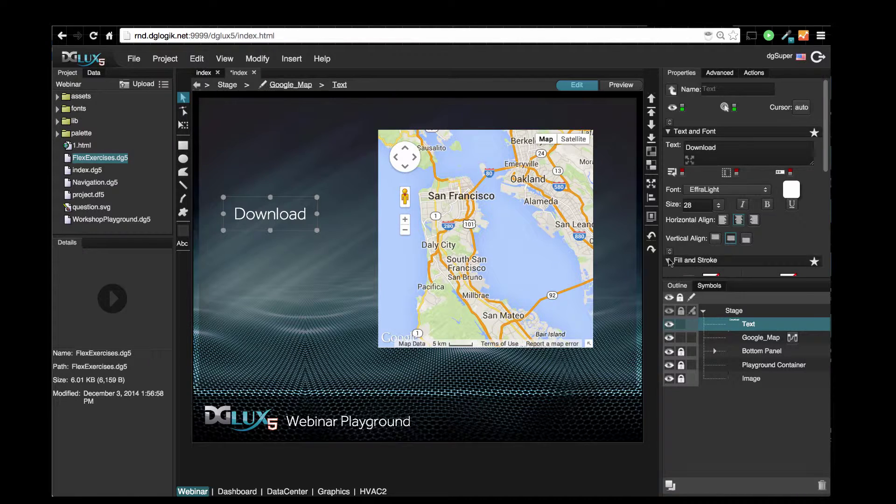
{"action": "scroll", "coordinate": [704, 263], "scroll_direction": "down", "scroll_amount": 1}
{"action": "left_click", "coordinate": [709, 263]}
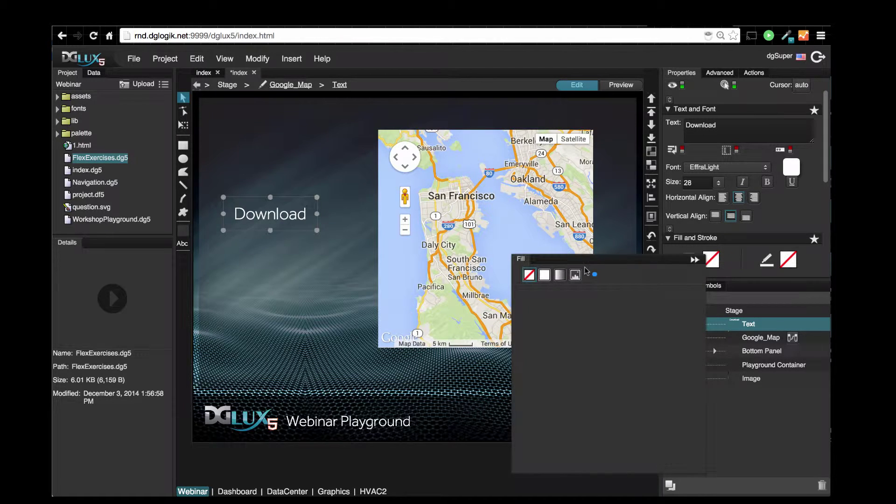
{"action": "left_click", "coordinate": [544, 275]}
{"action": "left_click", "coordinate": [545, 321]}
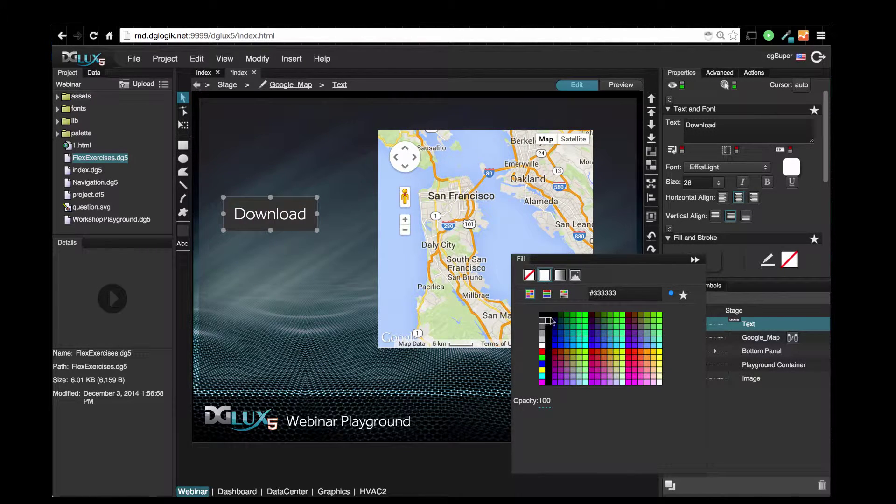
{"action": "left_click", "coordinate": [253, 313]}
{"action": "left_click", "coordinate": [279, 219]}
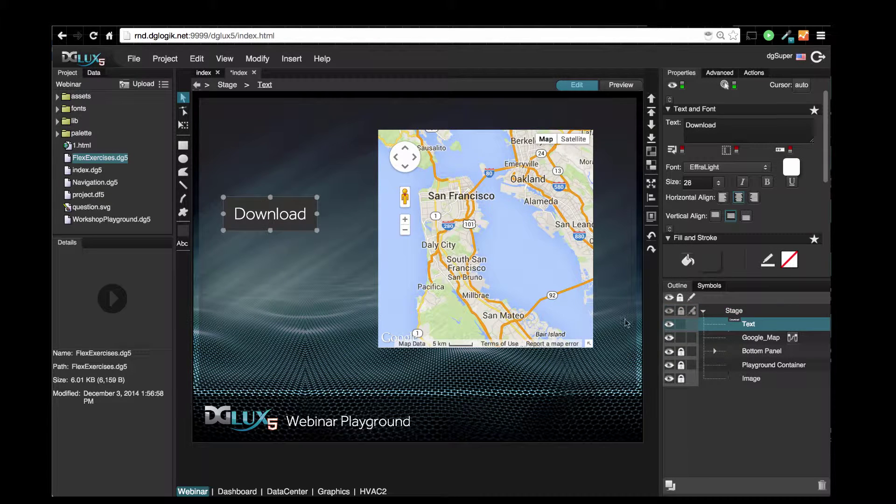
Add an onClick Download File action to the label, then open Google_Map's dataflow
{"action": "left_click", "coordinate": [756, 74]}
{"action": "left_click", "coordinate": [720, 88]}
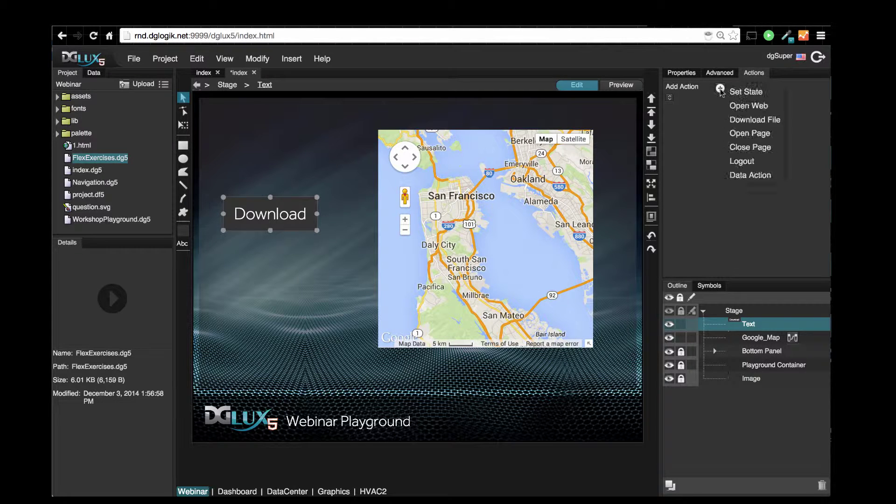
{"action": "left_click", "coordinate": [747, 119]}
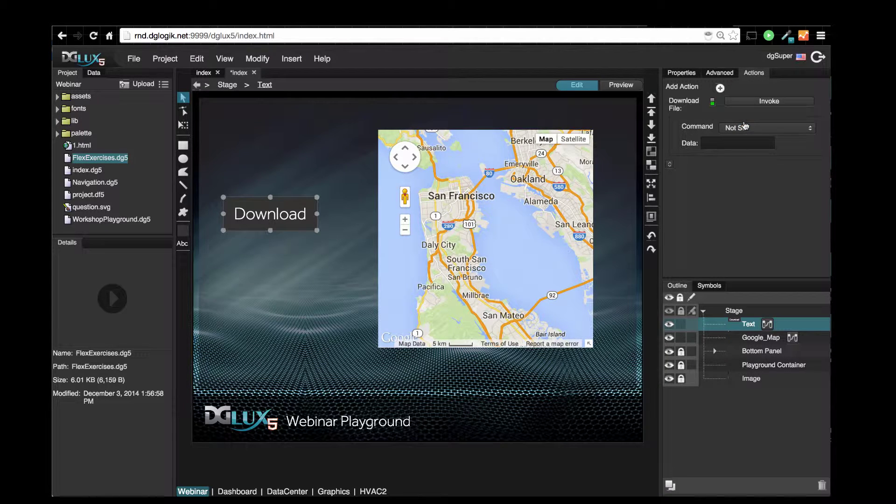
{"action": "left_click", "coordinate": [746, 127]}
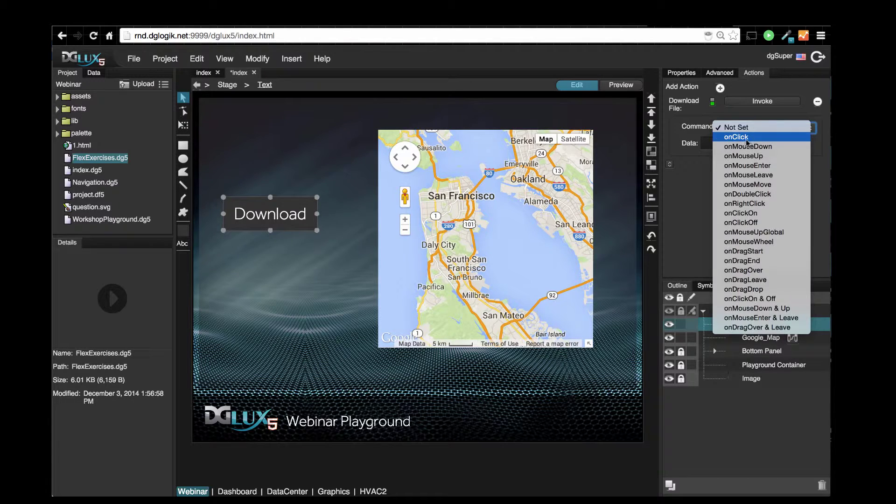
{"action": "left_click", "coordinate": [747, 138]}
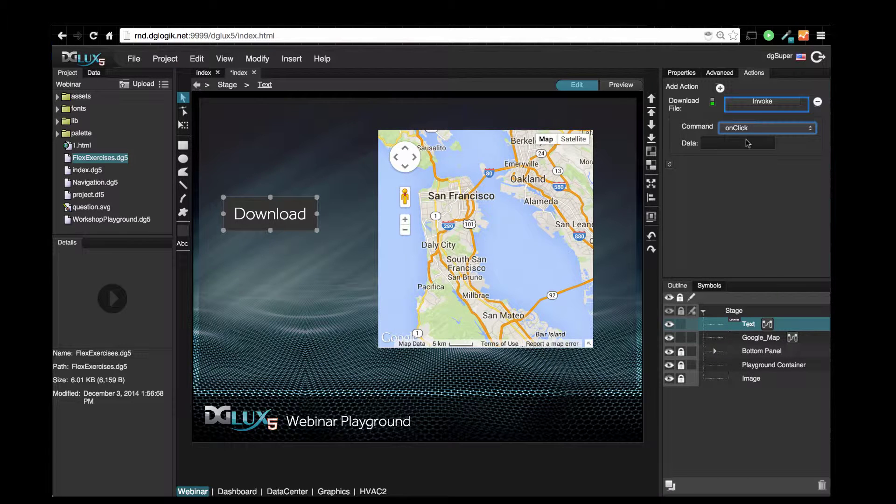
{"action": "left_click", "coordinate": [778, 339]}
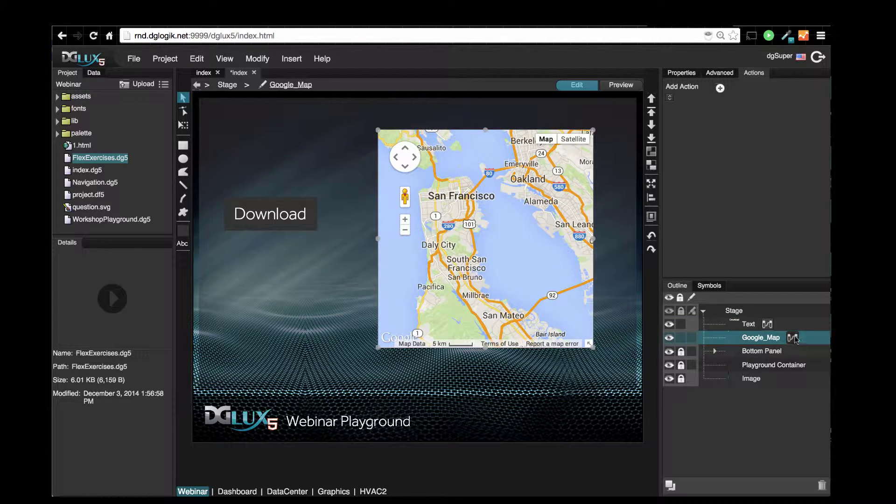
{"action": "left_click", "coordinate": [792, 338]}
Link the map's table output to the Download File action's Data field
{"action": "left_click", "coordinate": [216, 289]}
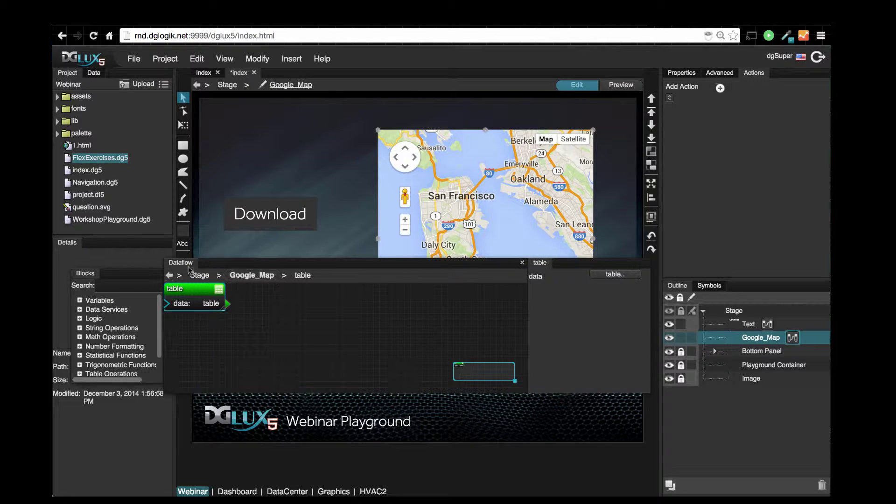
{"action": "left_click_drag", "start_coordinate": [189, 266], "coordinate": [160, 266]}
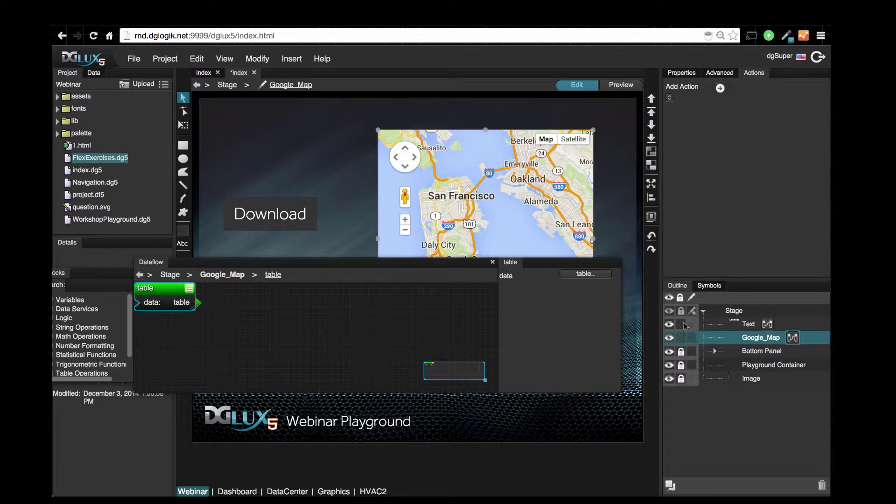
{"action": "left_click", "coordinate": [748, 324]}
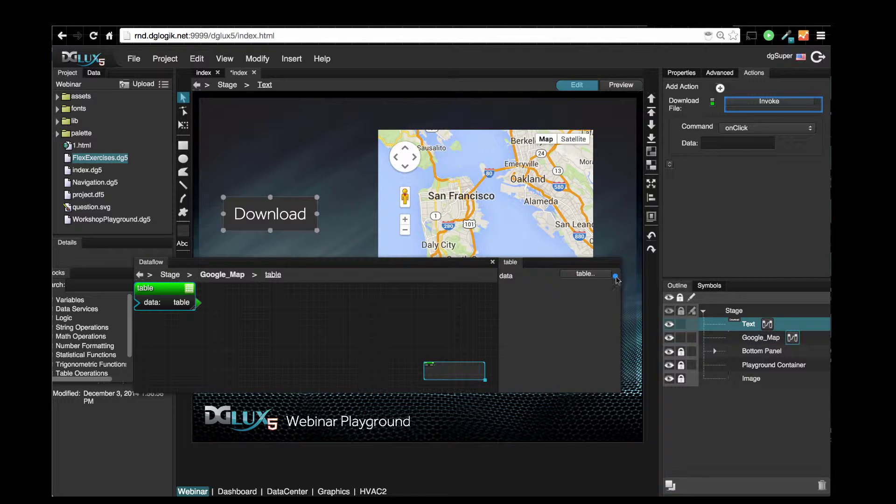
{"action": "left_click_drag", "start_coordinate": [615, 277], "coordinate": [744, 144]}
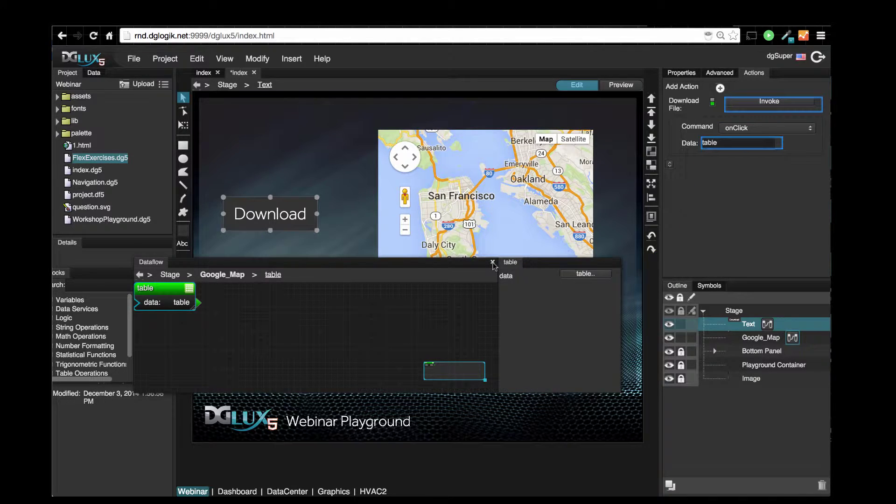
Preview the page and download the table file via the Download label
{"action": "left_click", "coordinate": [494, 263]}
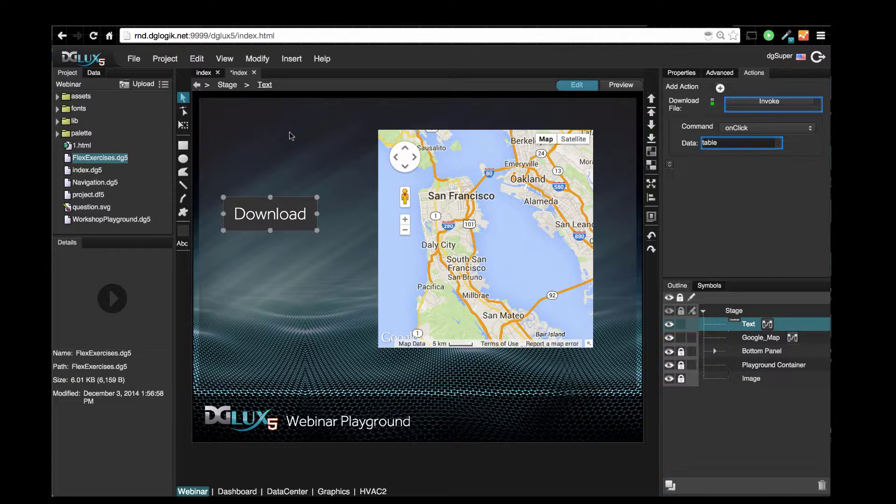
{"action": "left_click", "coordinate": [620, 87]}
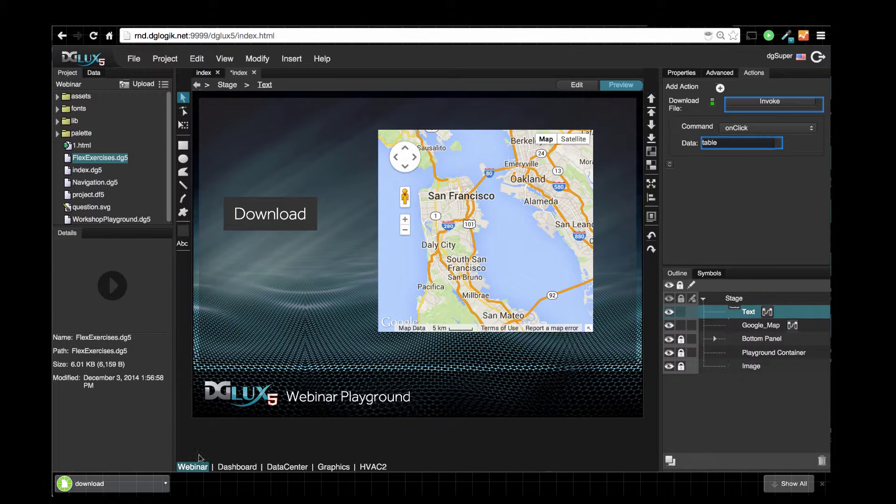
{"action": "left_click", "coordinate": [167, 488]}
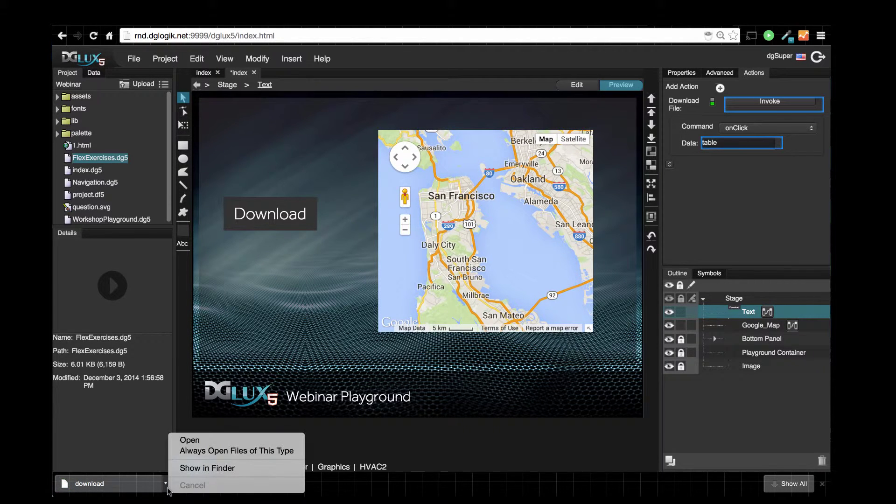
Rename the downloaded file in Finder to download.csv, adding the .csv extension
{"action": "left_click", "coordinate": [210, 470]}
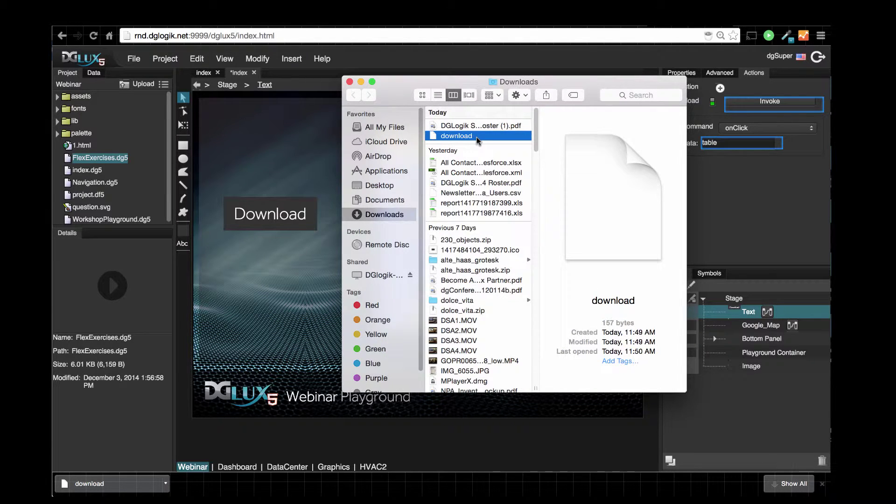
{"action": "left_click", "coordinate": [469, 138]}
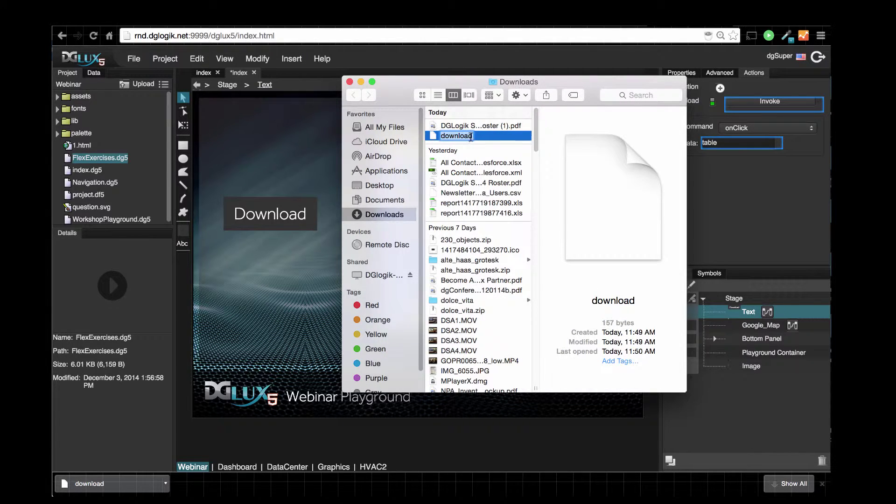
{"action": "left_click", "coordinate": [471, 137]}
{"action": "type", "text": "csv"}
{"action": "key", "text": "Return"}
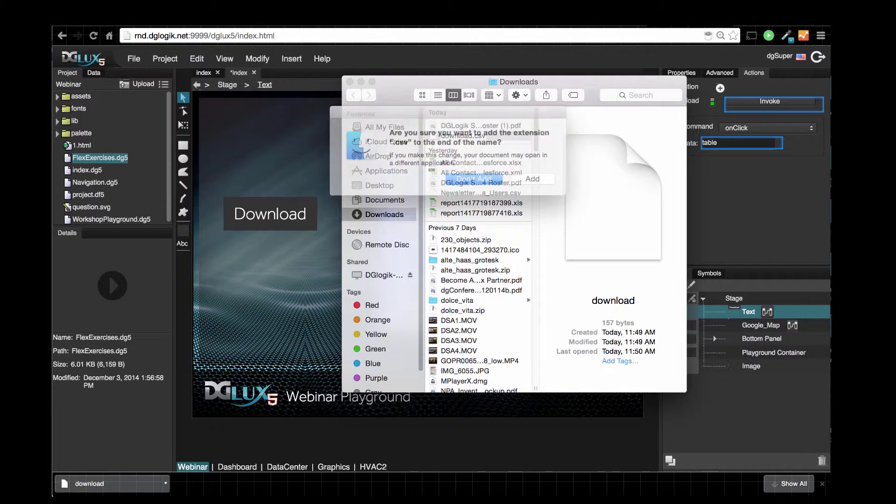
{"action": "left_click", "coordinate": [522, 179]}
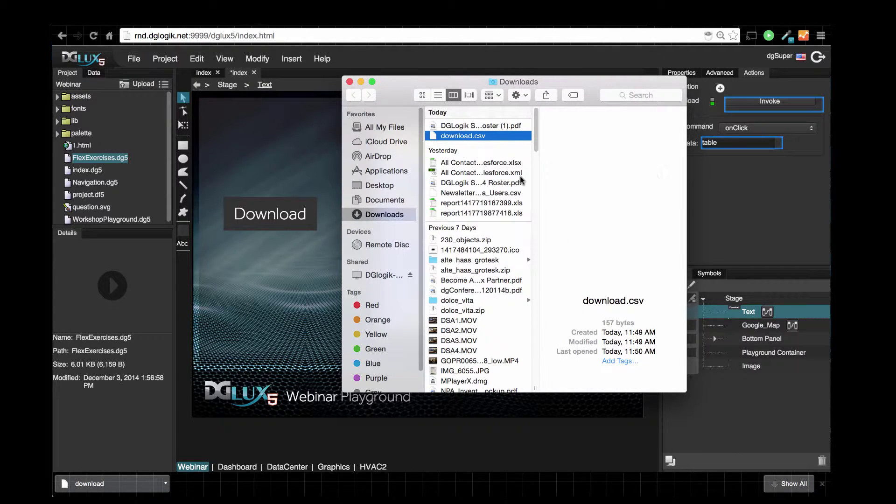
{"action": "right_click", "coordinate": [462, 140]}
{"action": "mouse_move", "coordinate": [494, 153]}
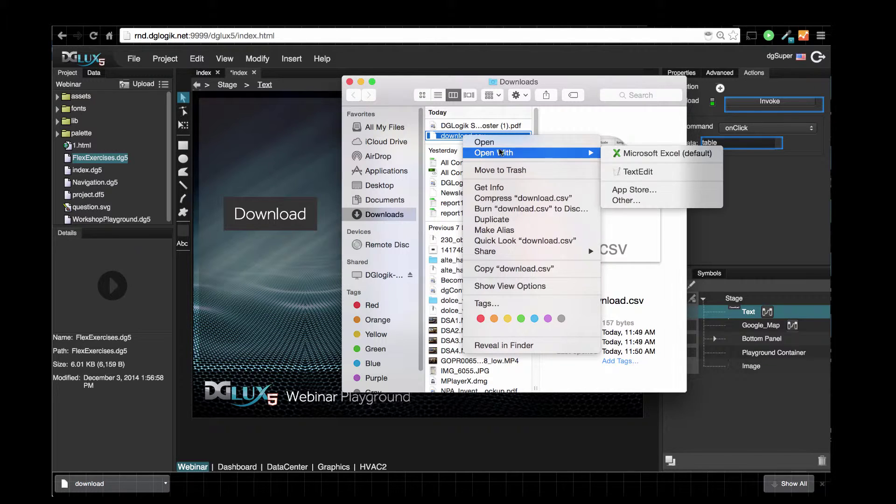
Open download.csv in Microsoft Excel, widen column A, and close the Finder window
{"action": "left_click", "coordinate": [636, 151]}
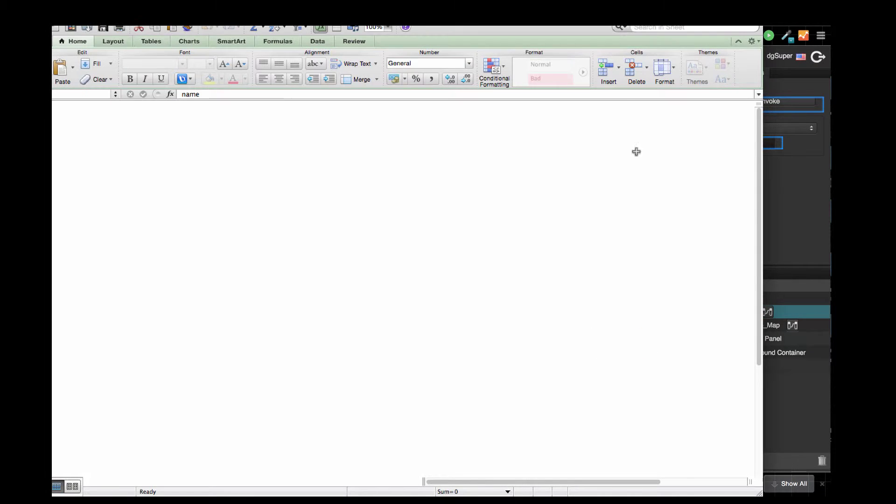
{"action": "left_click_drag", "start_coordinate": [99, 105], "coordinate": [378, 105]}
{"action": "double_click", "coordinate": [384, 27]}
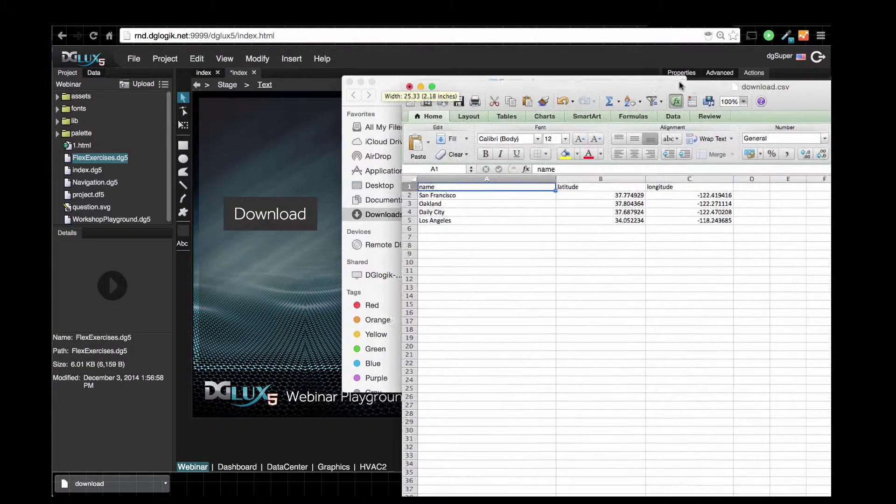
{"action": "left_click_drag", "start_coordinate": [680, 81], "coordinate": [755, 187]}
{"action": "left_click", "coordinate": [353, 94]}
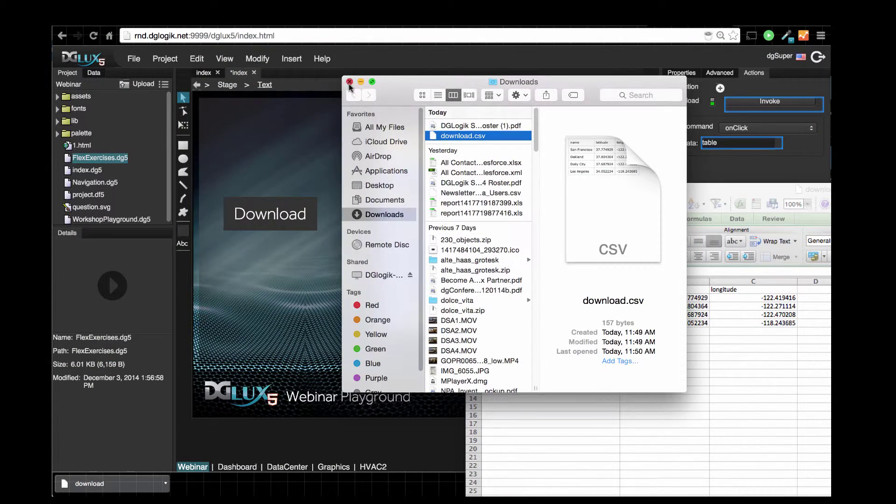